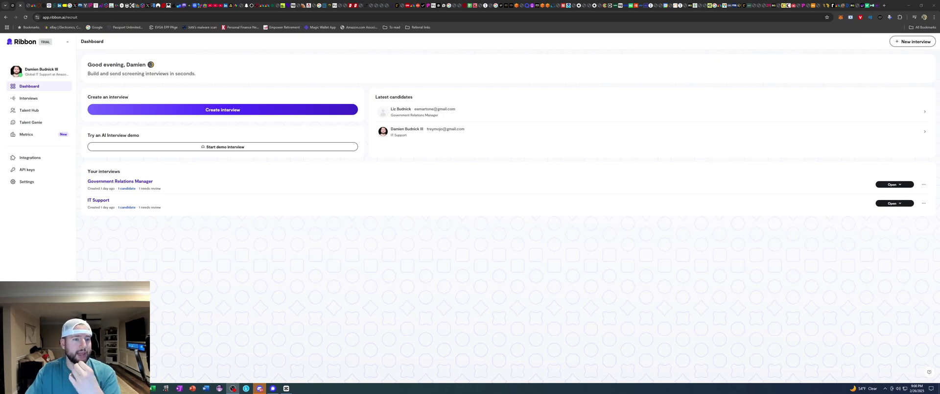
- Create an interview with AI magic, generating it from the job description "IT Support Engineer"
left_click(258, 109)
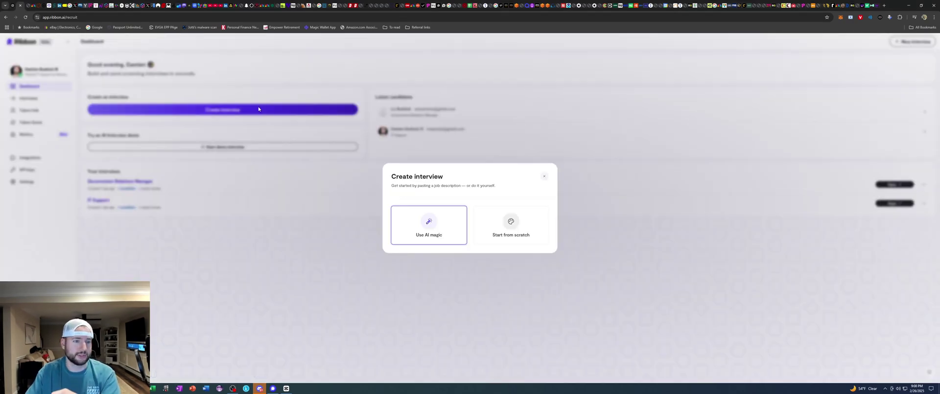
left_click(450, 228)
left_click(431, 215)
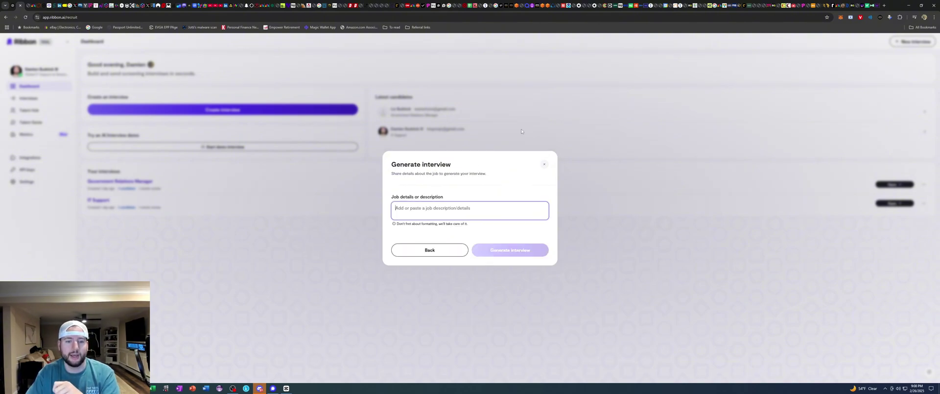
type("It S")
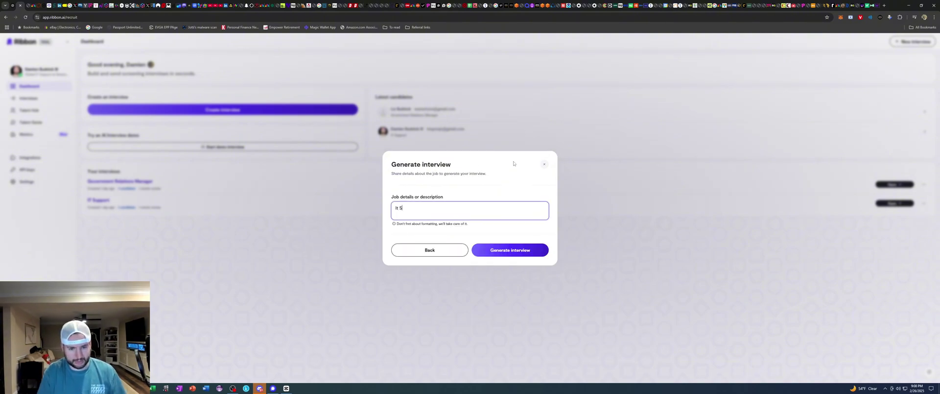
type("upport ")
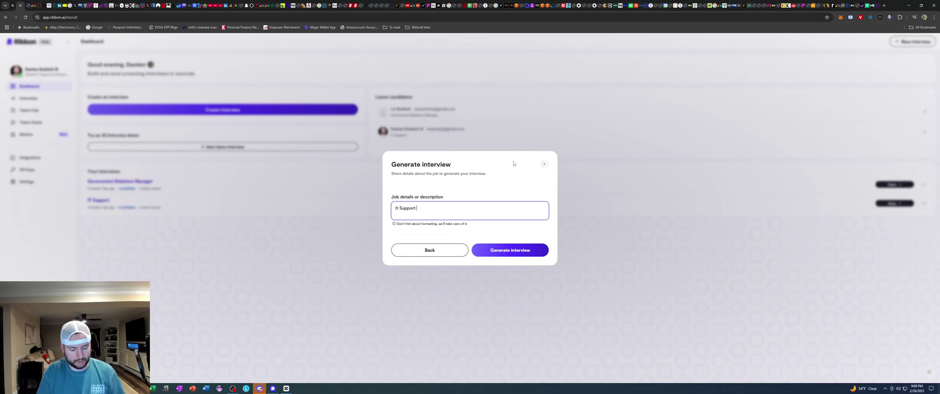
type("Engineer")
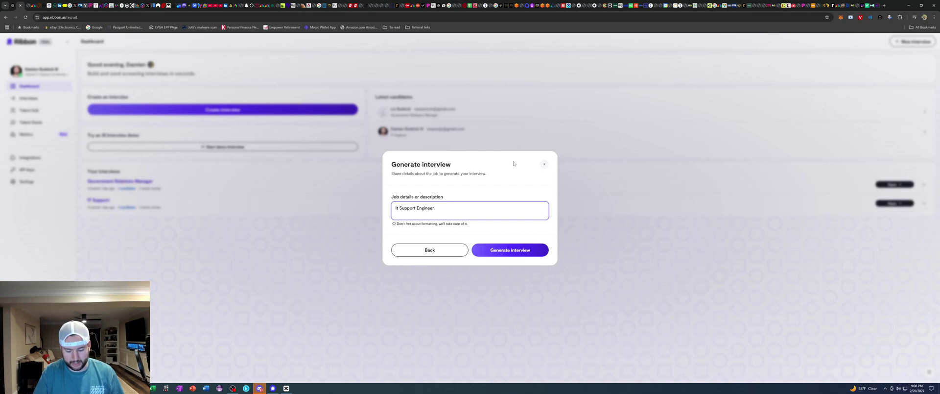
key("BackSpace")
type("T")
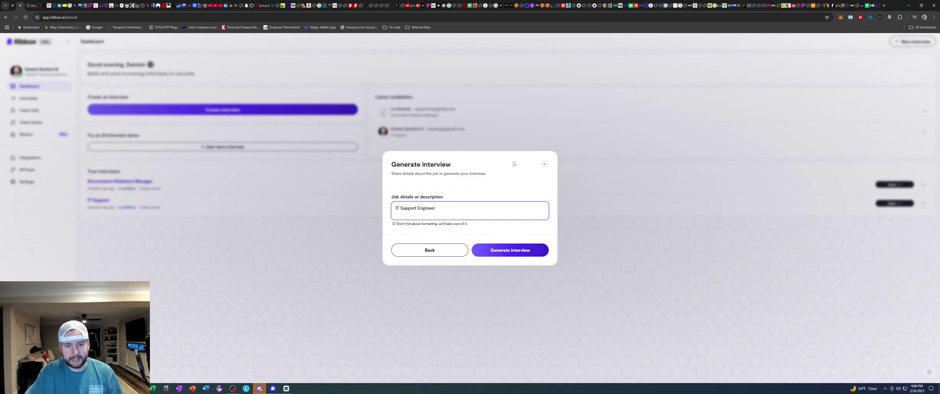
left_click(517, 249)
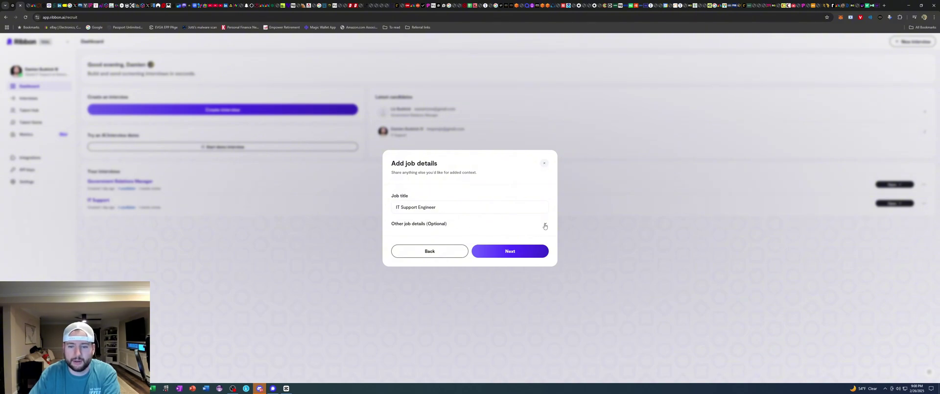
- Accept the job details without optional information and set the organization name to "ABC Tech Inc."
left_click(545, 224)
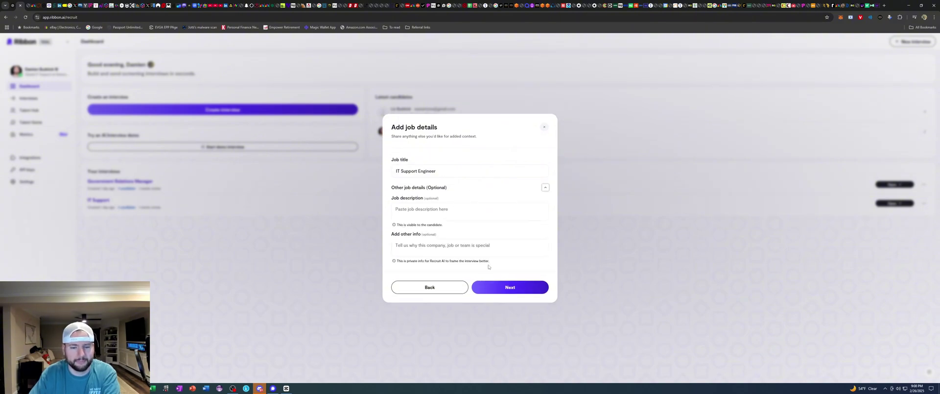
left_click(506, 288)
left_click(447, 205)
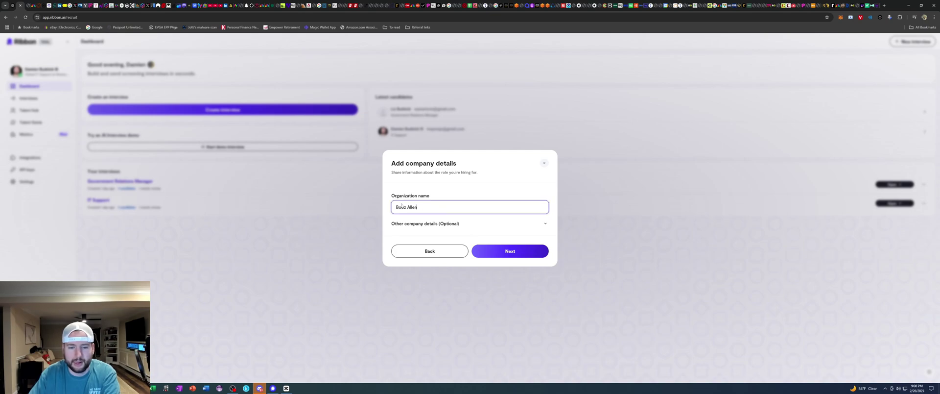
key("ctrl+a")
key("BackSpace")
type("A")
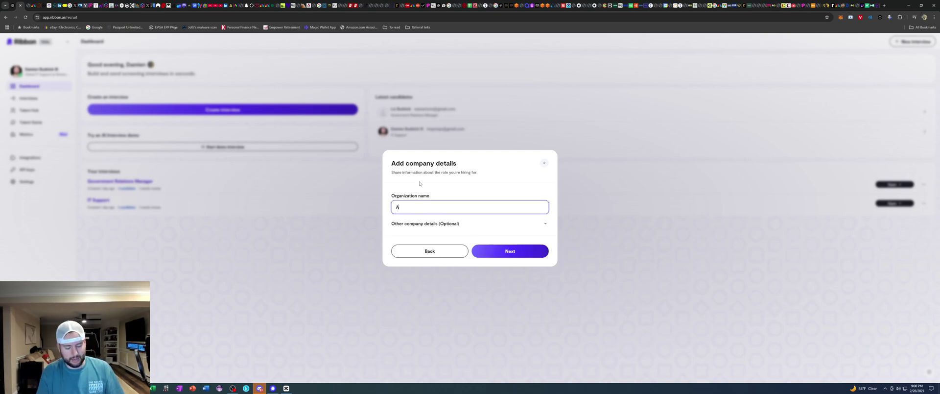
type("BC Tech")
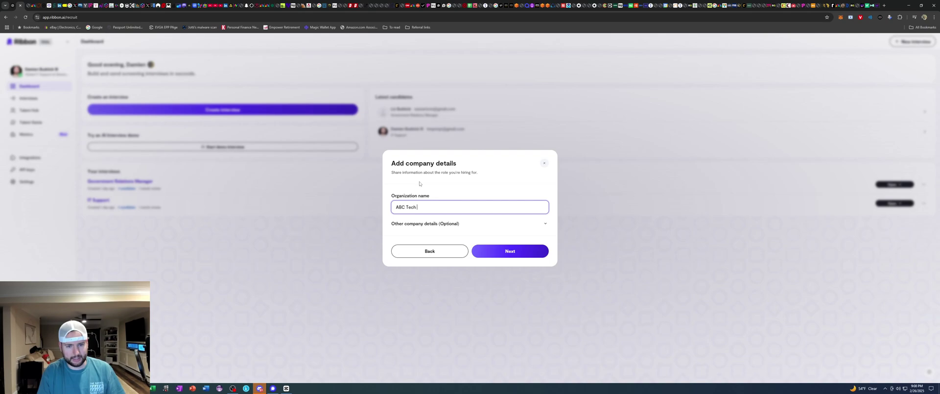
type(" Inc.")
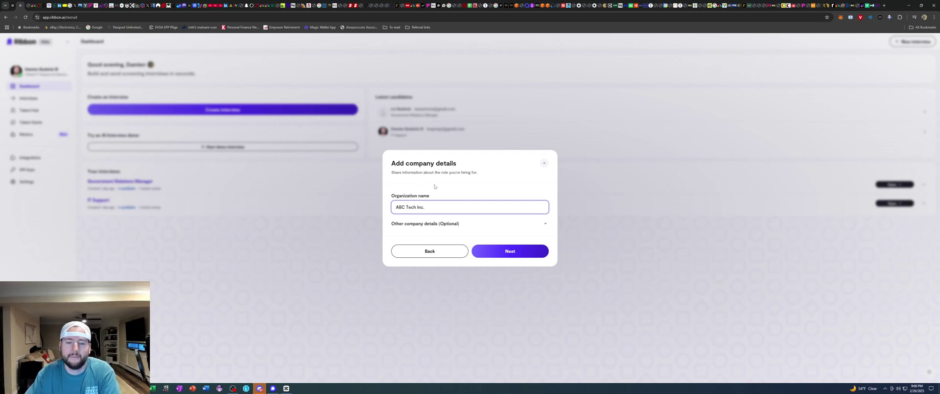
key("Return")
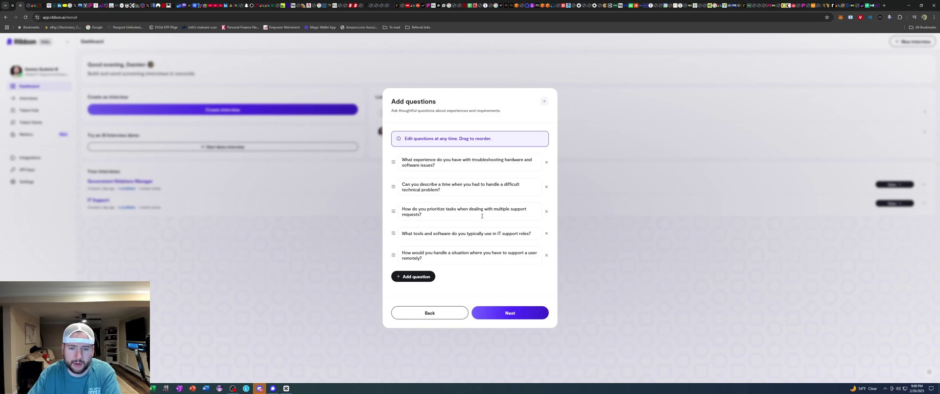
- Accept the suggested interview questions, then sample the Kate voice and try out the video requirement, leaving it disabled
left_click(507, 313)
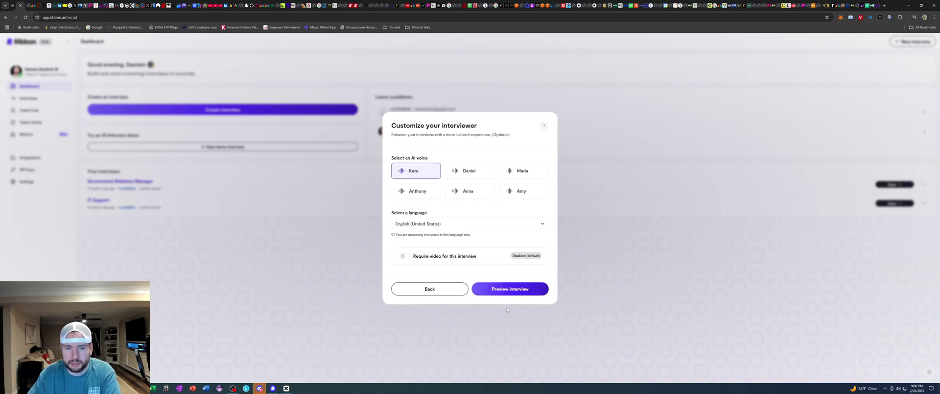
left_click(421, 177)
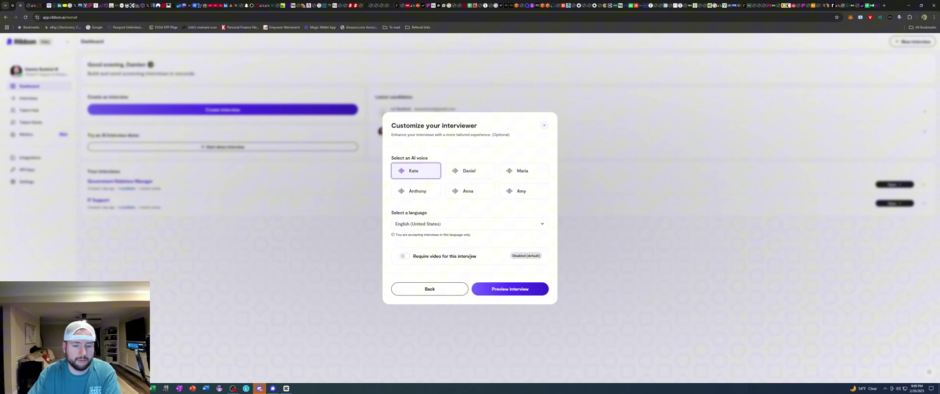
left_click(405, 257)
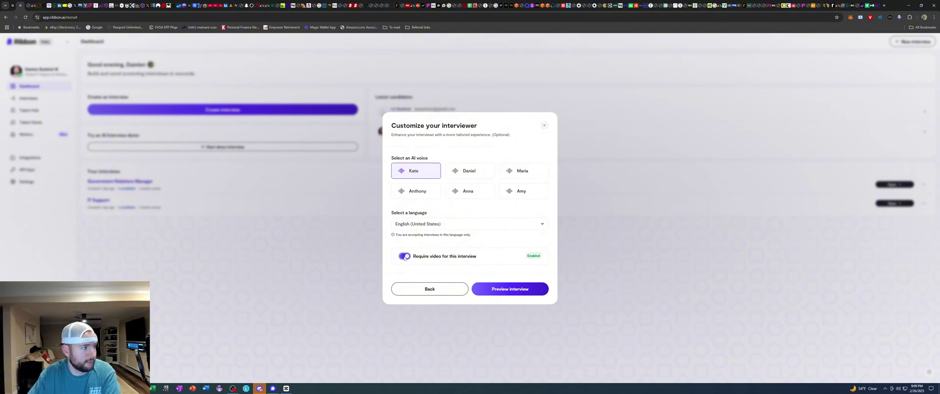
left_click(405, 256)
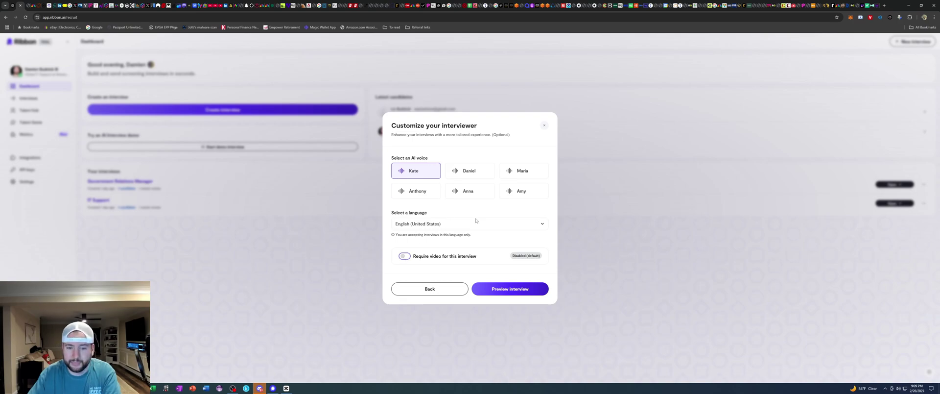
- Sample the Daniel, Maria, Anthony, Anna and Amy interviewer voices
left_click(468, 176)
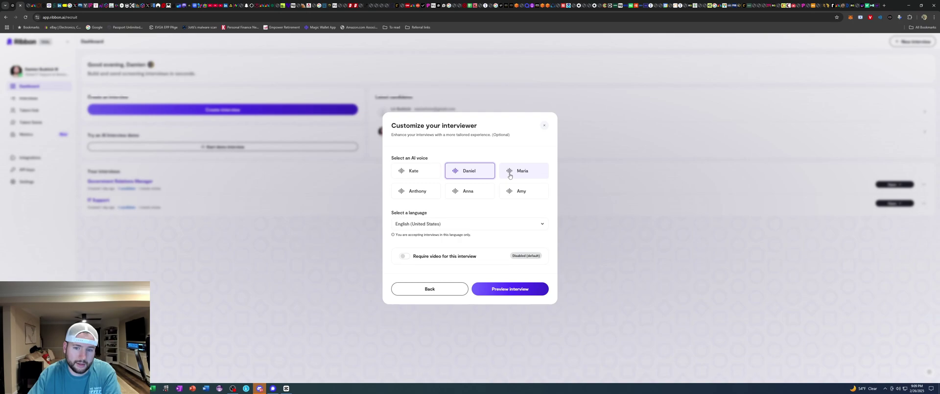
left_click(509, 175)
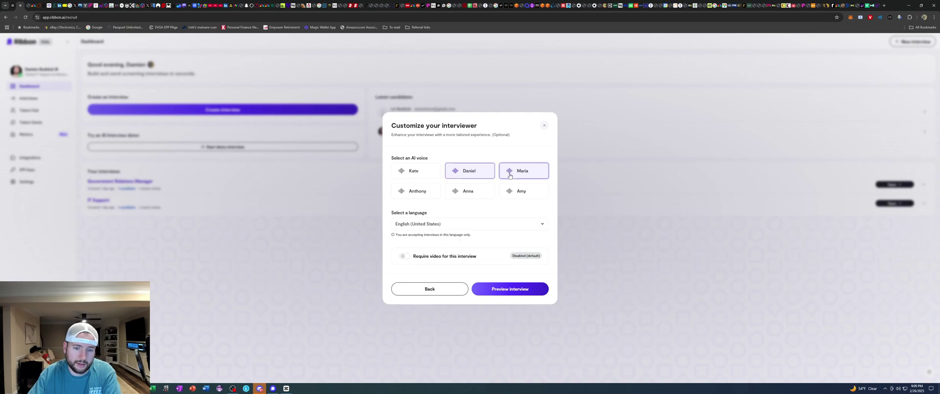
left_click(423, 193)
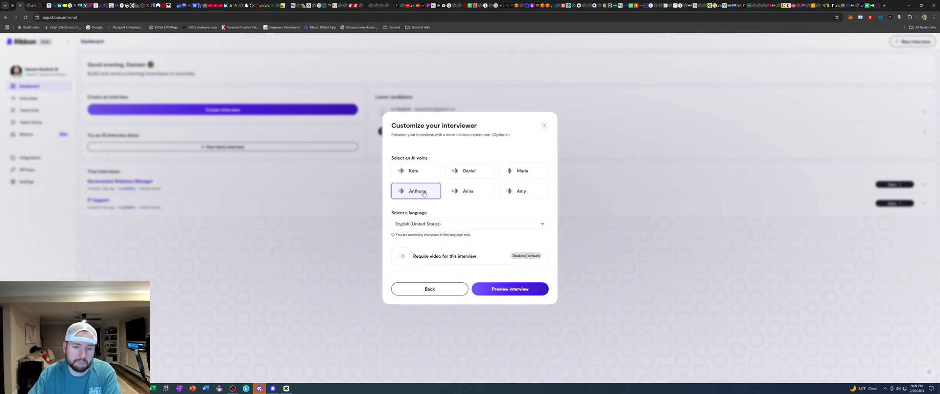
left_click(473, 193)
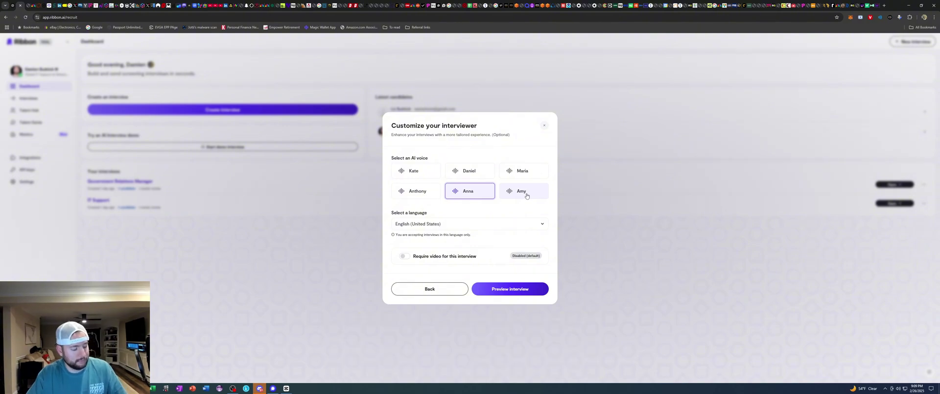
left_click(527, 196)
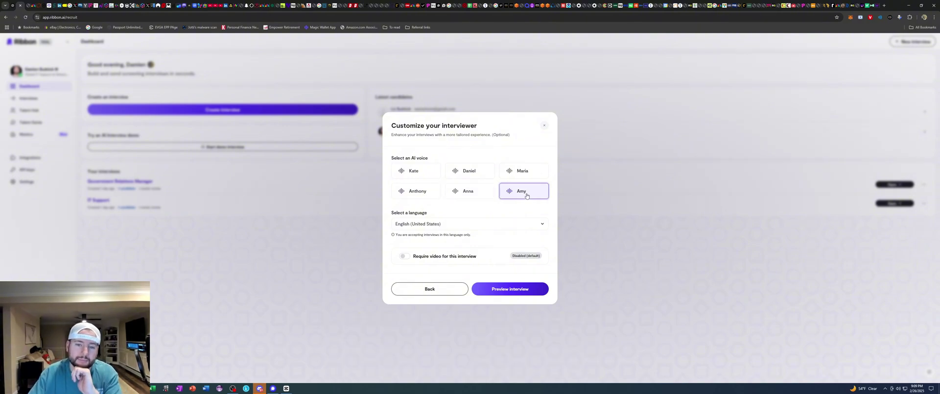
- Select Kate as the AI voice, then preview the interview and create it
left_click(416, 171)
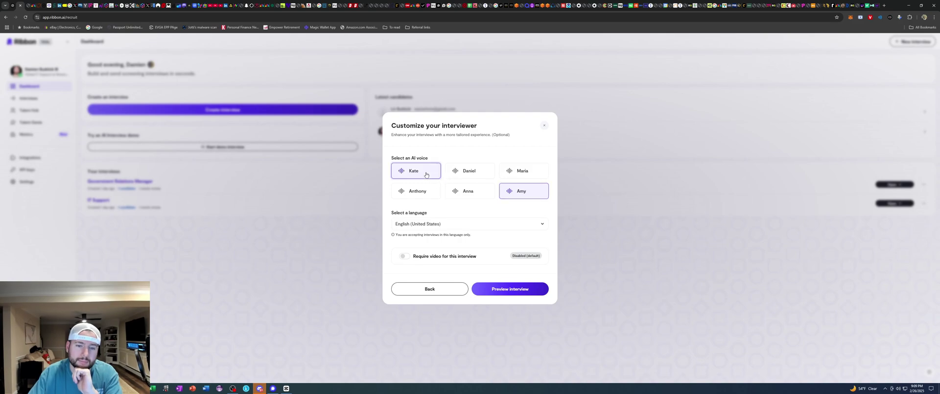
left_click(523, 289)
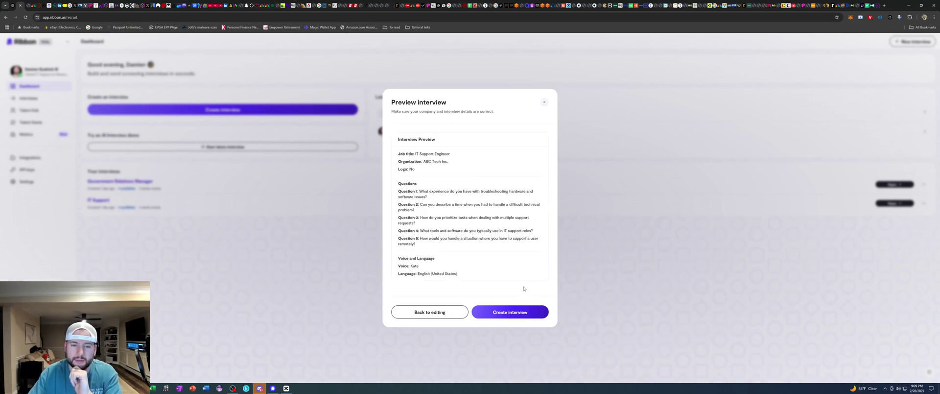
left_click(505, 317)
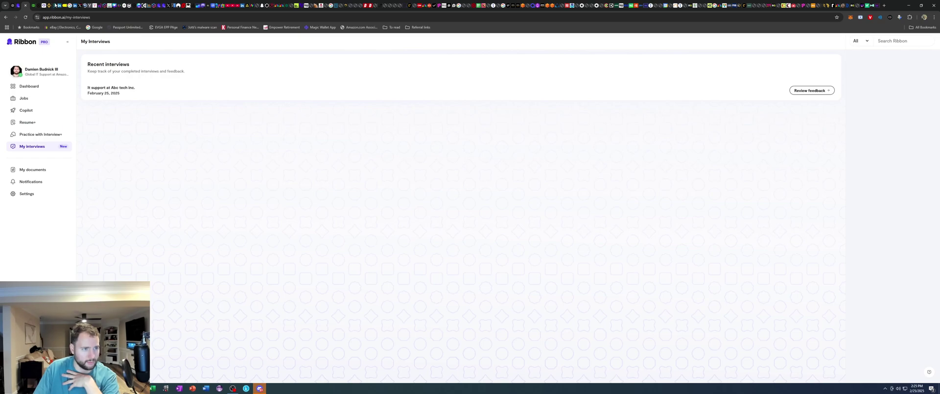
- Open the feedback for the completed IT support interview at ABC Tech Inc. and play its recording with the transcript shown
left_click(811, 90)
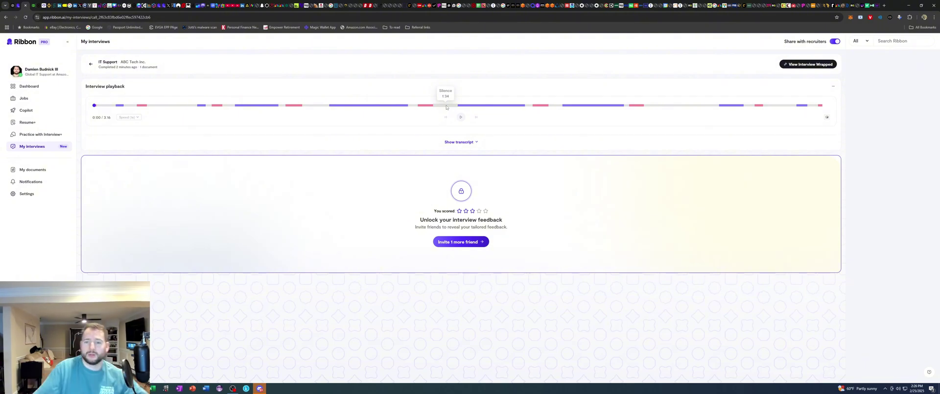
left_click(474, 142)
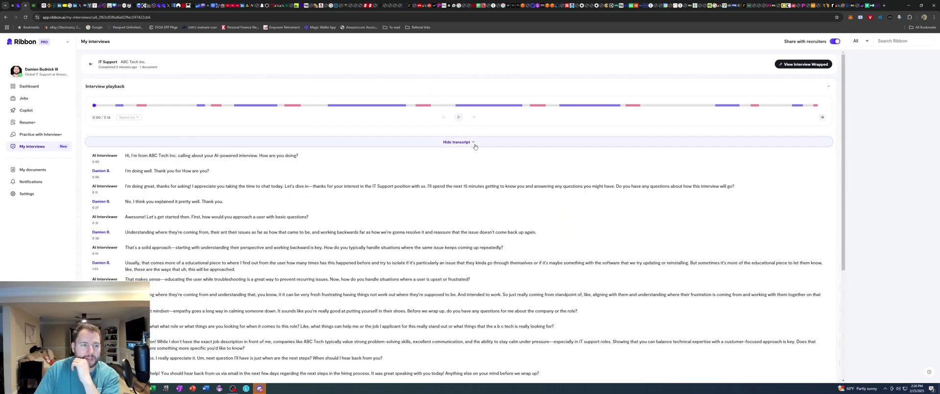
left_click(458, 118)
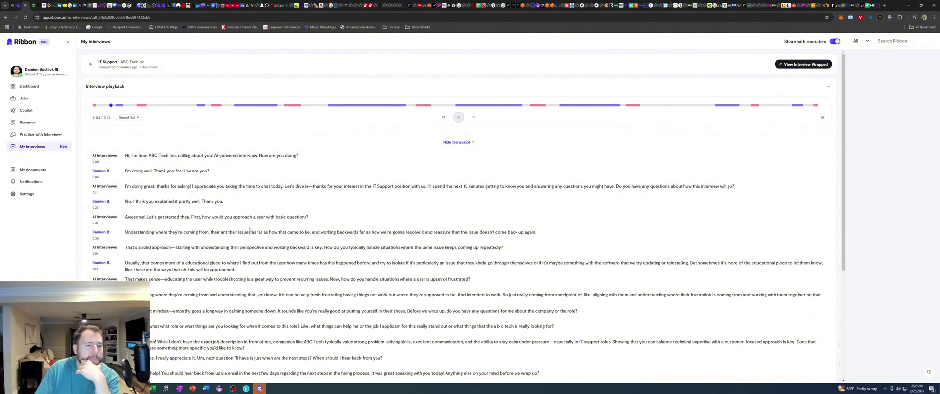
- Read through the interview transcript and examine the star score and feedback section below it
scroll(250, 230, "down", 3)
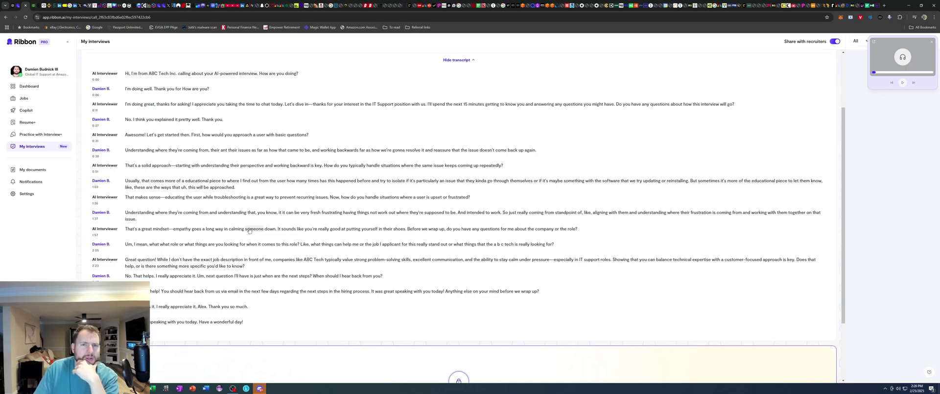
scroll(249, 230, "down", 1)
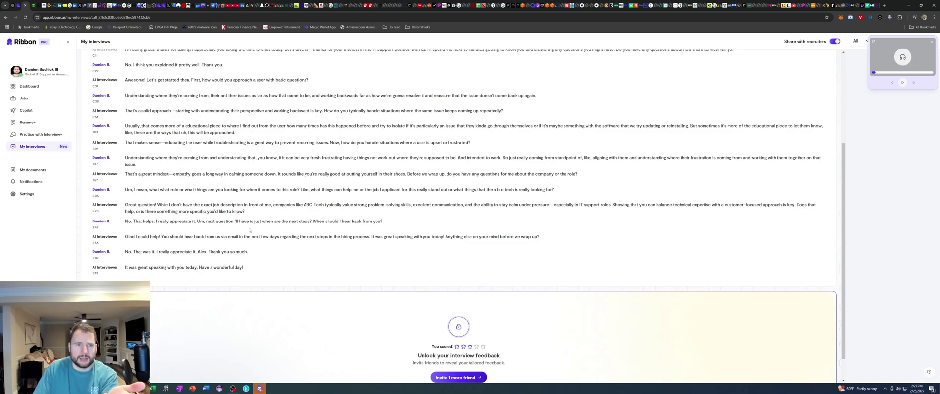
scroll(249, 230, "down", 1)
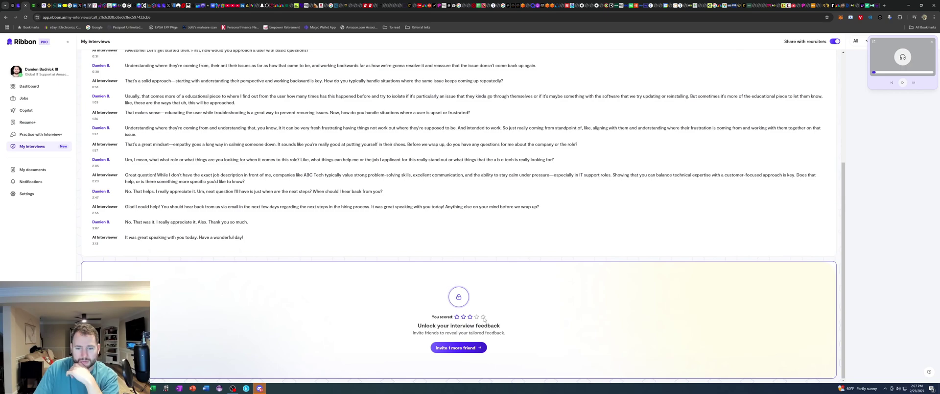
mouse_move(480, 318)
left_mouse_down()
mouse_move(438, 326)
mouse_move(500, 326)
mouse_move(466, 320)
left_mouse_up()
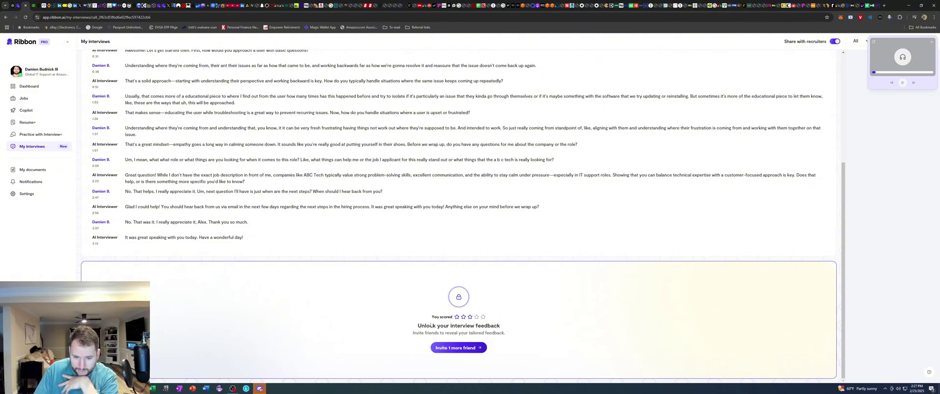
scroll(622, 196, "up", 4)
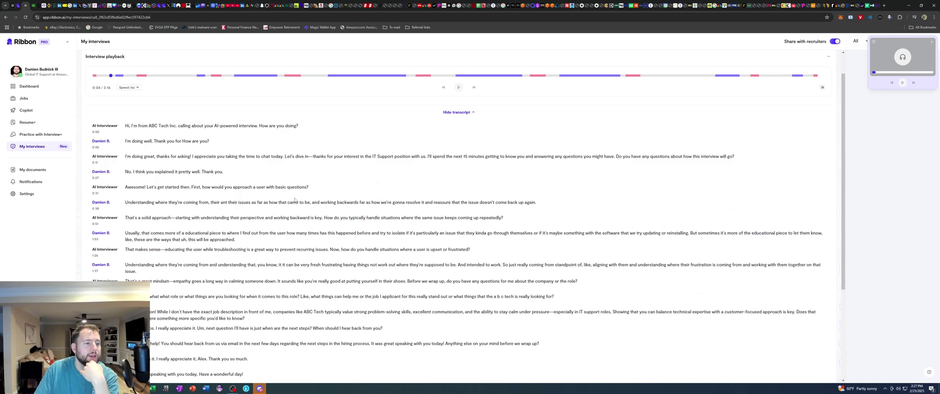
- Close the floating playback player and view the Interview Wrapped summary through to its end
left_click(932, 41)
left_click(795, 65)
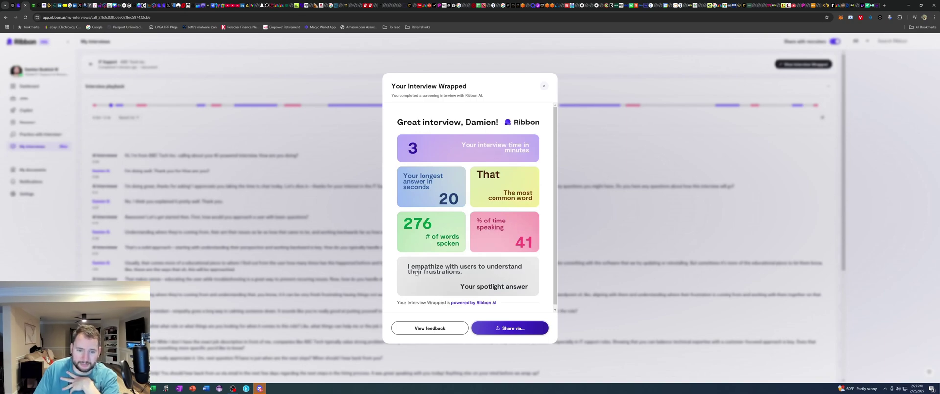
scroll(529, 268, "down", 1)
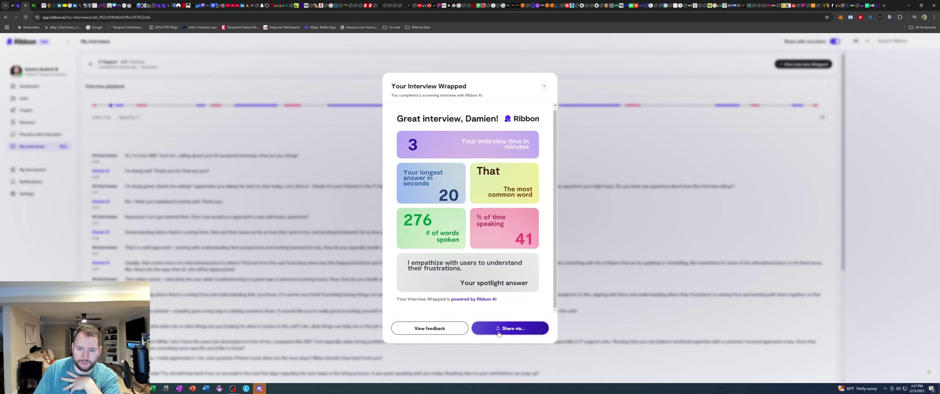
- Leave the Interview Wrapped summary for the interview's feedback and go back over the transcript
left_click(440, 331)
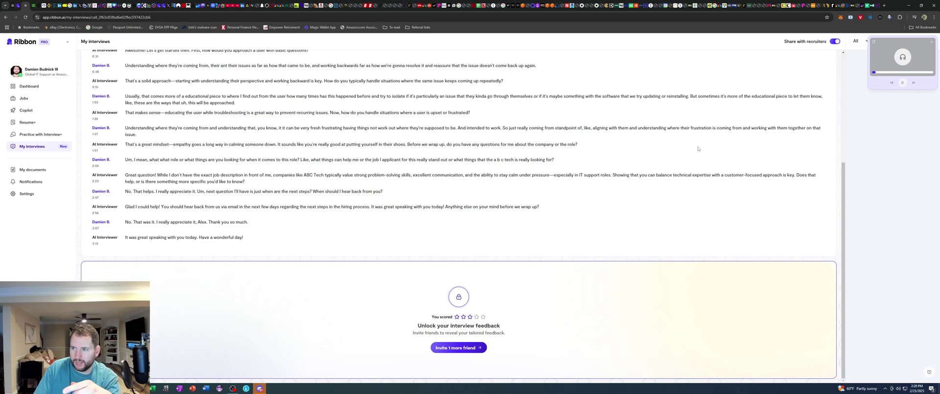
scroll(440, 144, "up", 4)
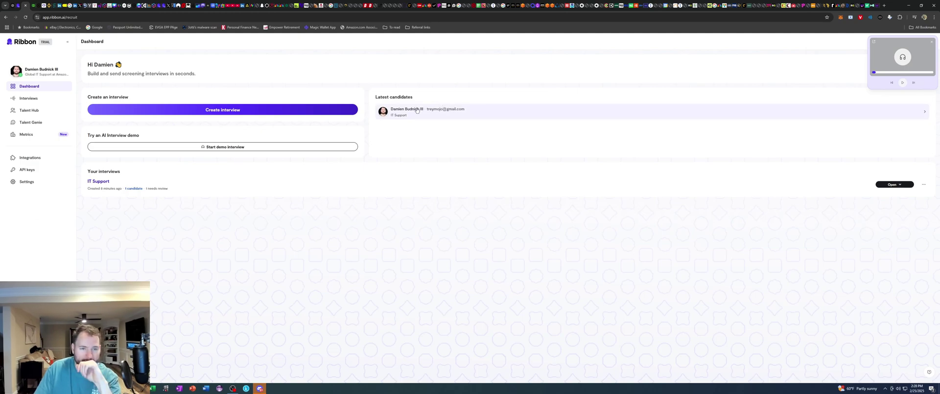
- Open the IT Support interview, check the available candidate statuses, and read the interviewed candidate's summary page
left_click(102, 182)
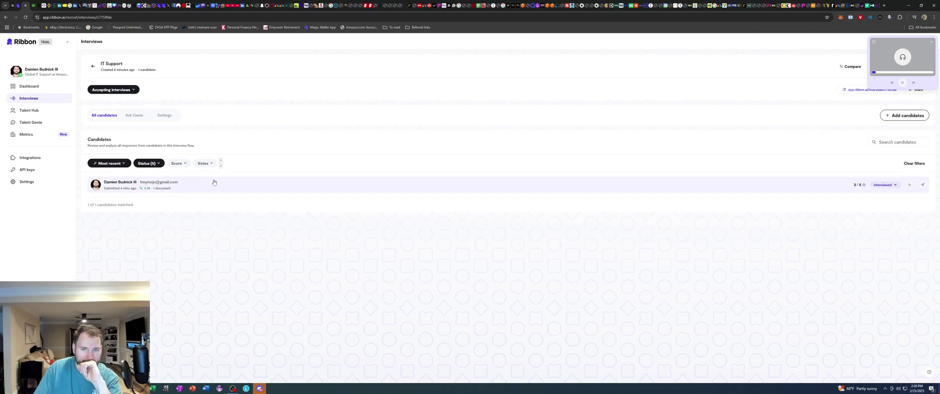
left_click(886, 185)
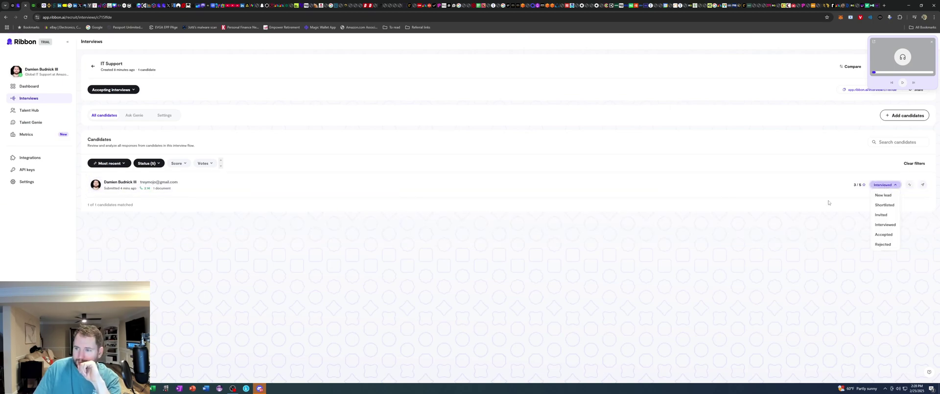
left_click(324, 186)
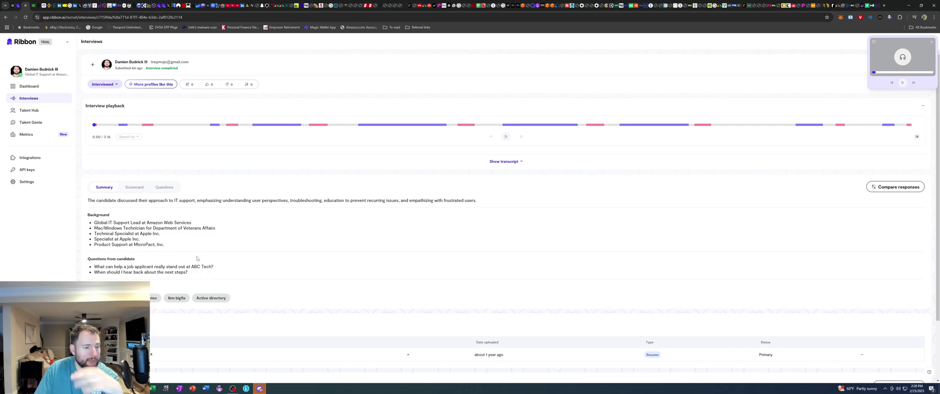
scroll(197, 258, "down", 2)
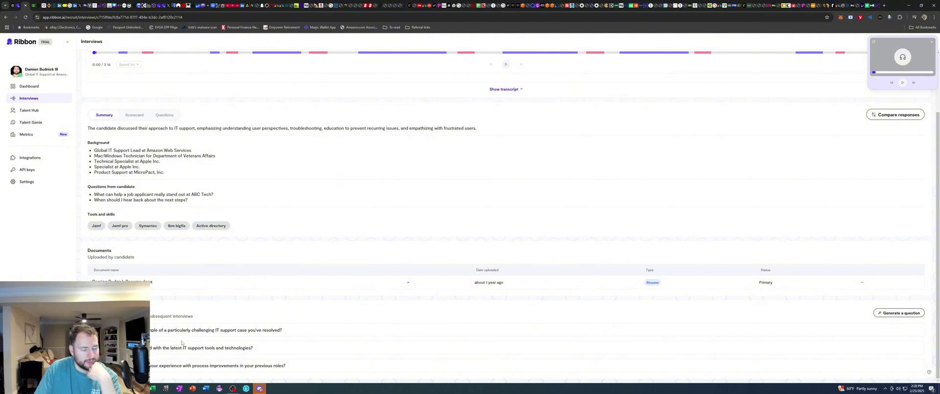
scroll(156, 283, "up", 1)
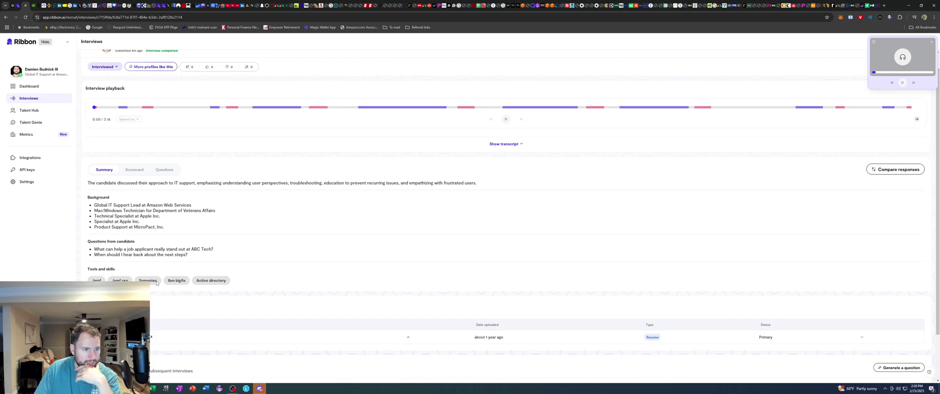
- Review the candidate's scorecard and read the answers on approaching a user with basic questions and calming an upset user
left_click(127, 170)
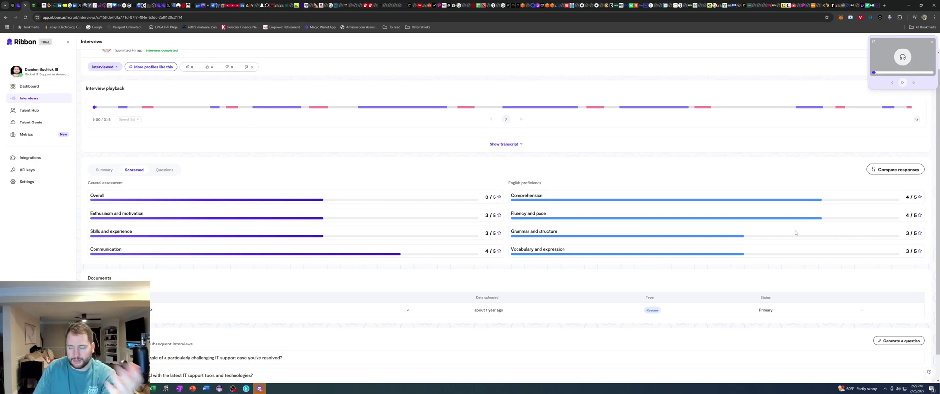
left_click(165, 169)
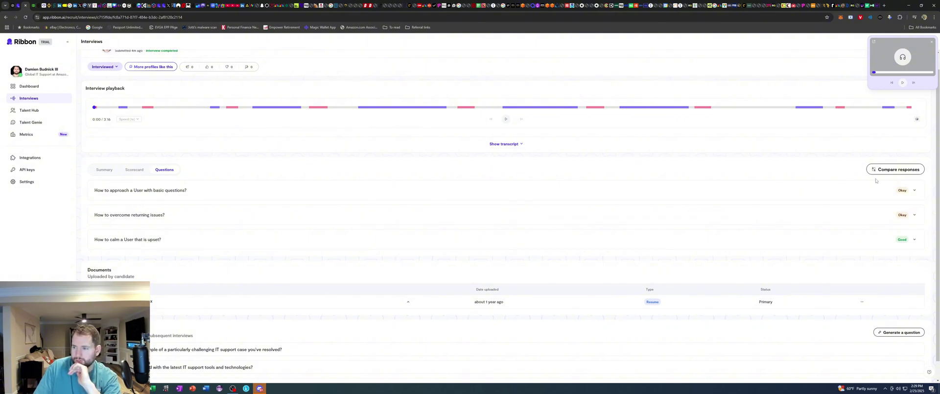
left_click(915, 190)
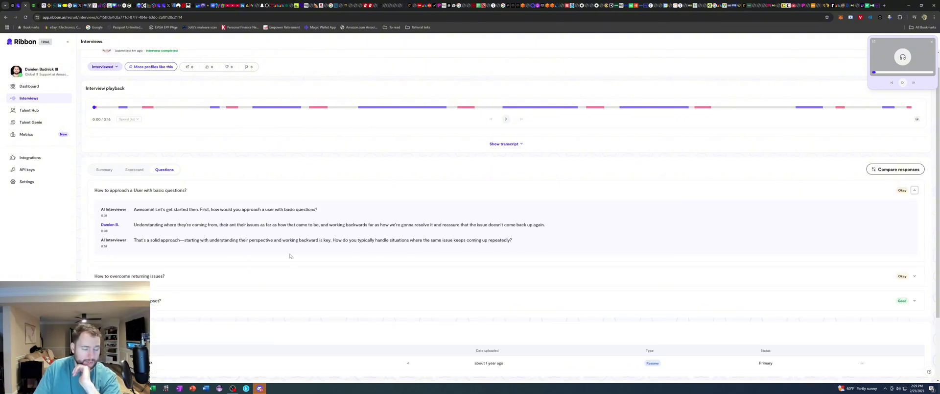
left_click_drag(142, 224, 101, 227)
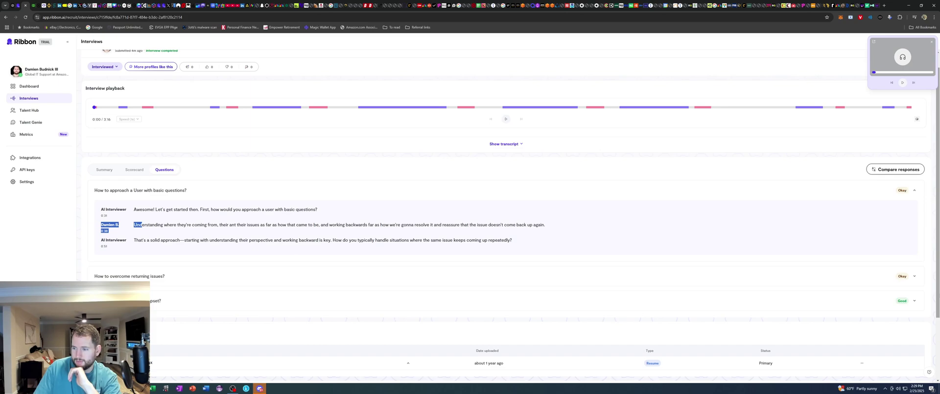
left_click(915, 300)
scroll(276, 266, "down", 2)
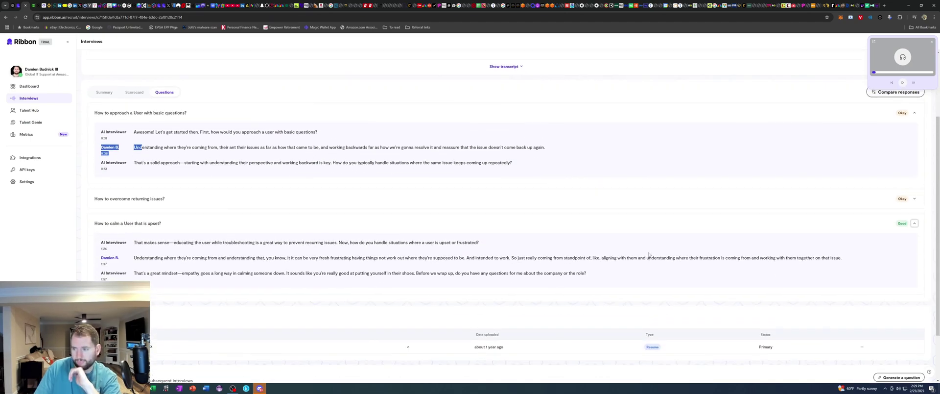
scroll(881, 274, "up", 2)
- Compare the candidate's responses, view the full answer about basic questions, and return to the candidate's page
left_click(896, 187)
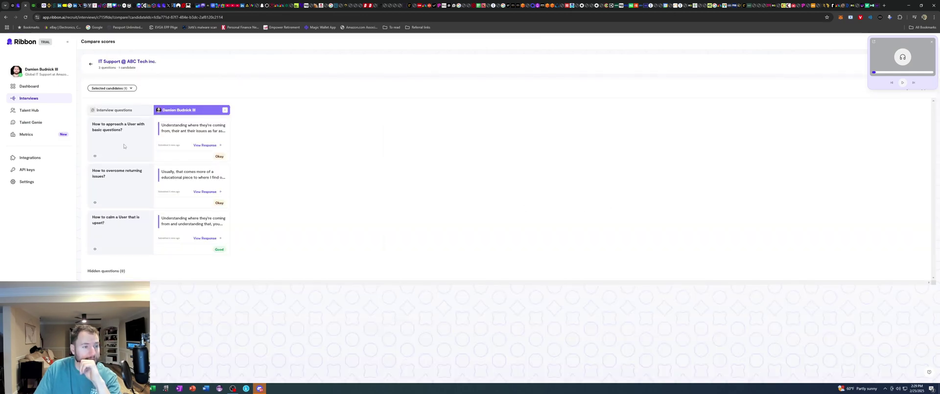
left_click(205, 145)
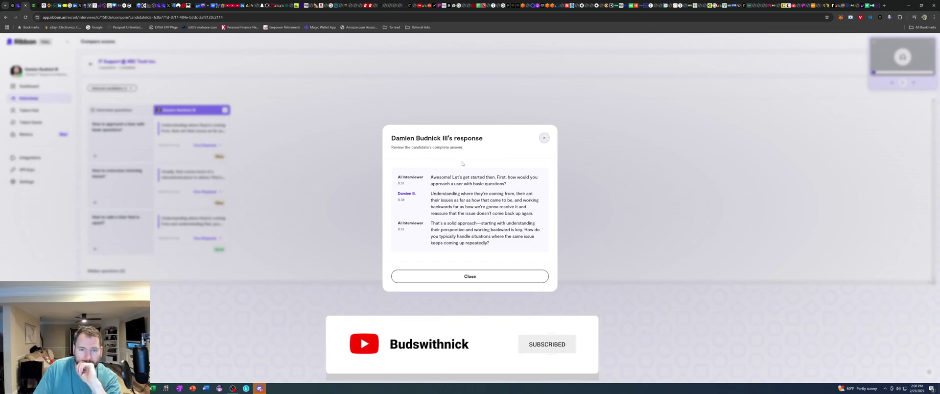
left_click(544, 138)
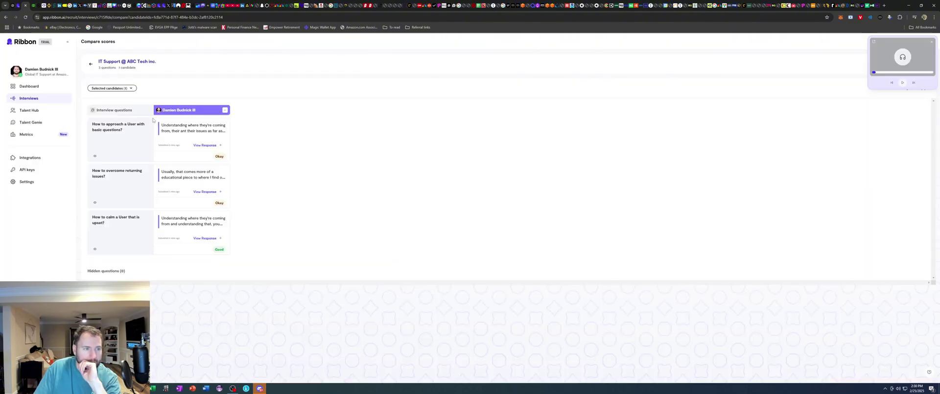
left_click(169, 110)
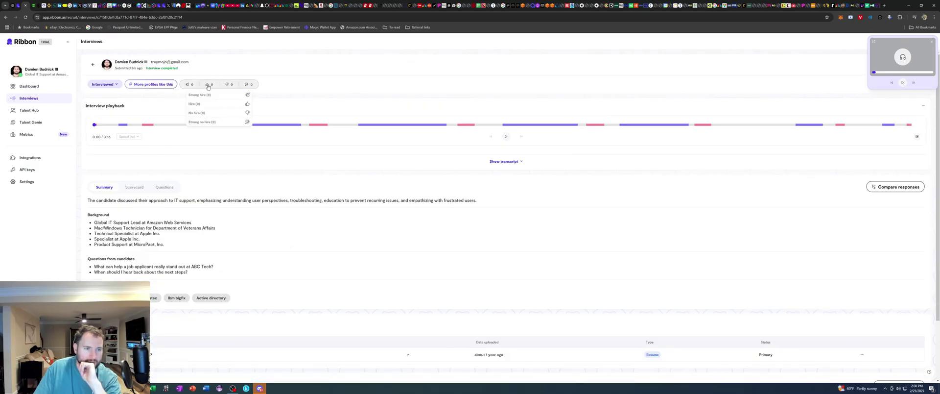
- Set the hiring vote for the candidate to Strong hire and close the floating playback player
left_click(231, 85)
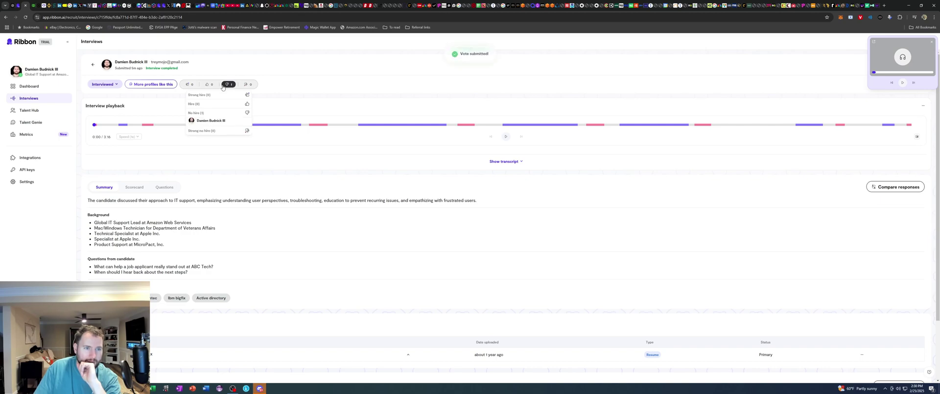
left_click(189, 84)
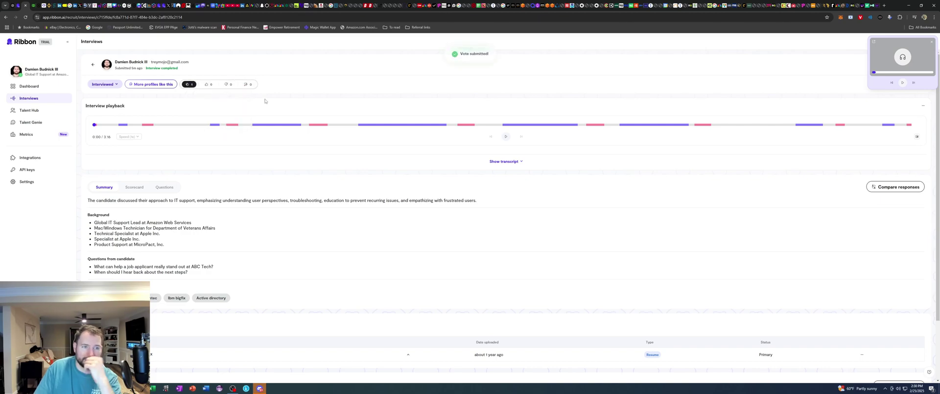
left_click(932, 42)
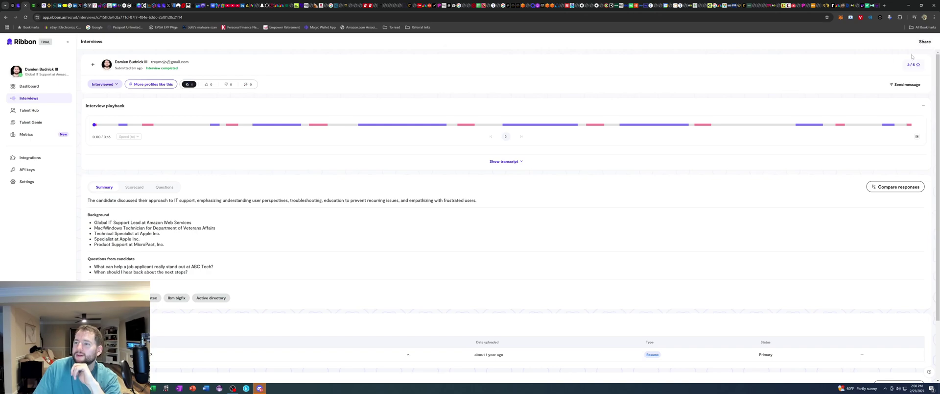
left_click(93, 64)
left_click(92, 64)
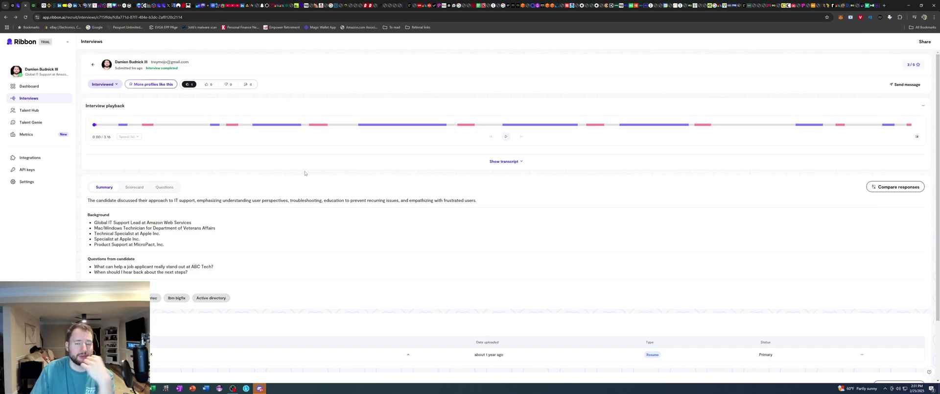
scroll(250, 205, "down", 2)
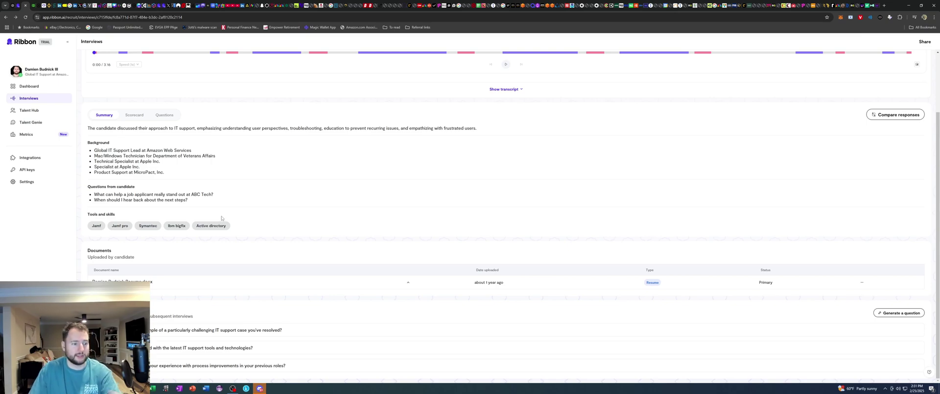
scroll(220, 218, "up", 2)
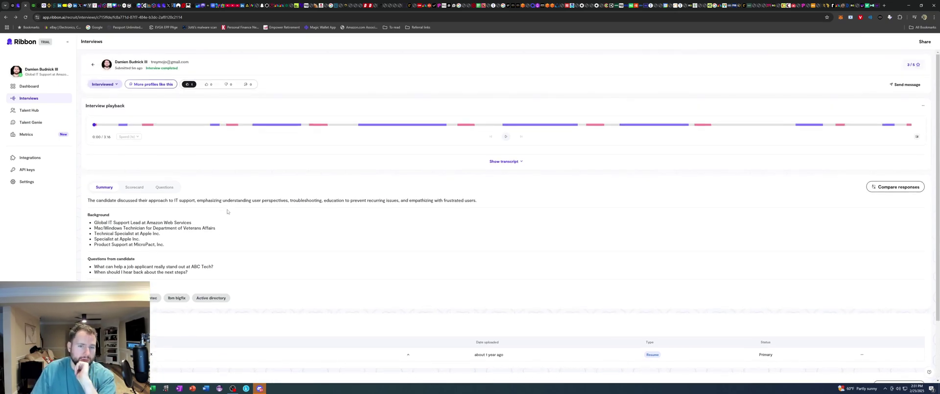